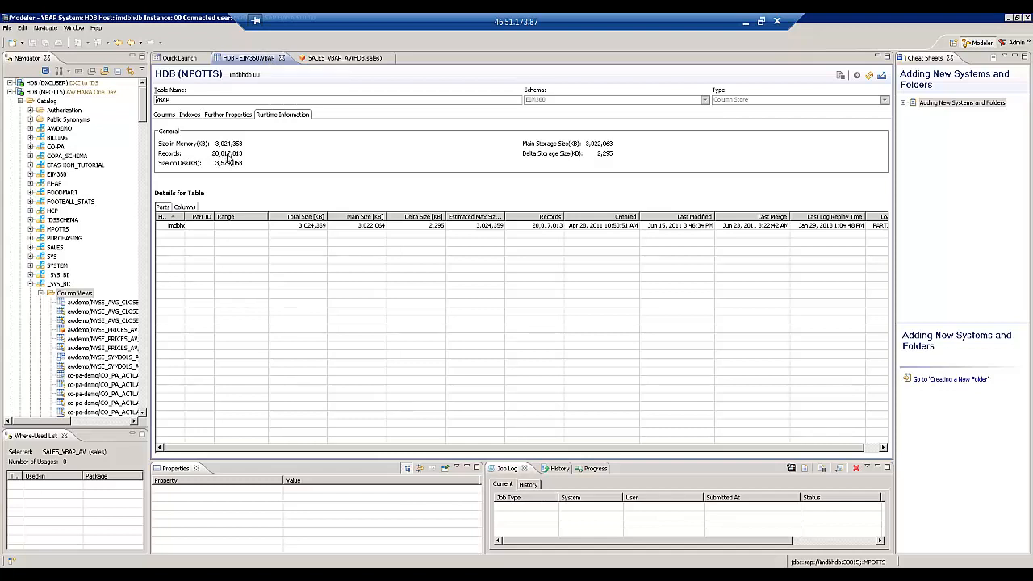
# Show the SALES_VBAP_AV diagram and select sales/SALES_VBAP_AV under _SYS_BIC Column Views
pyautogui.click(328, 59)
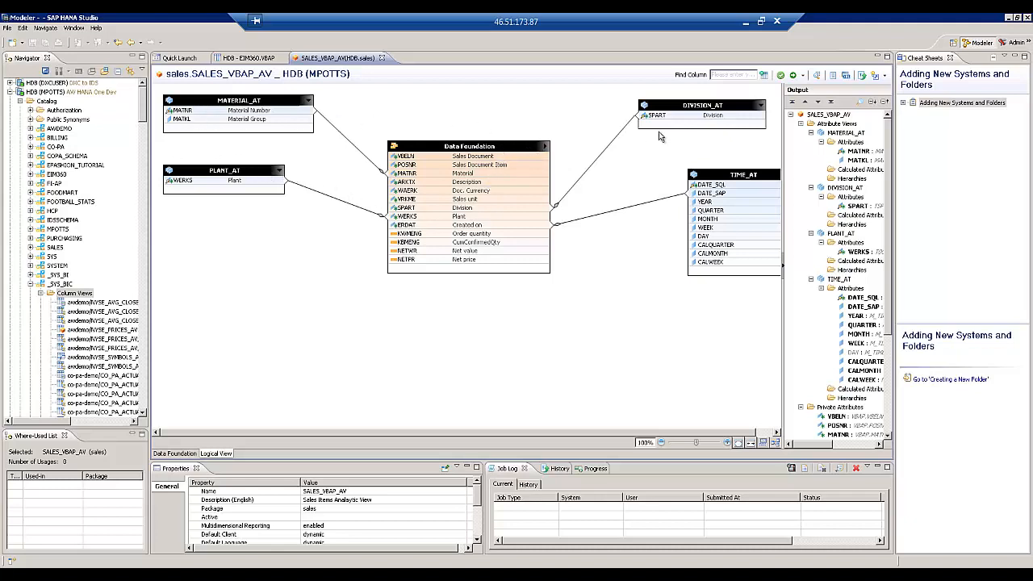
pyautogui.moveTo(702, 198)
pyautogui.click(58, 292)
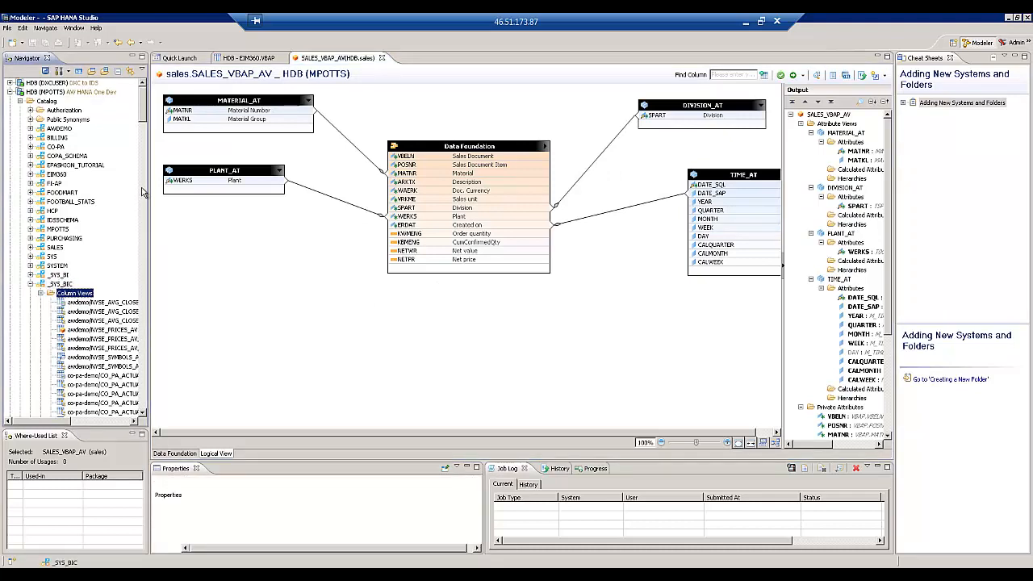
pyautogui.moveTo(143, 111); pyautogui.dragTo(141, 388)
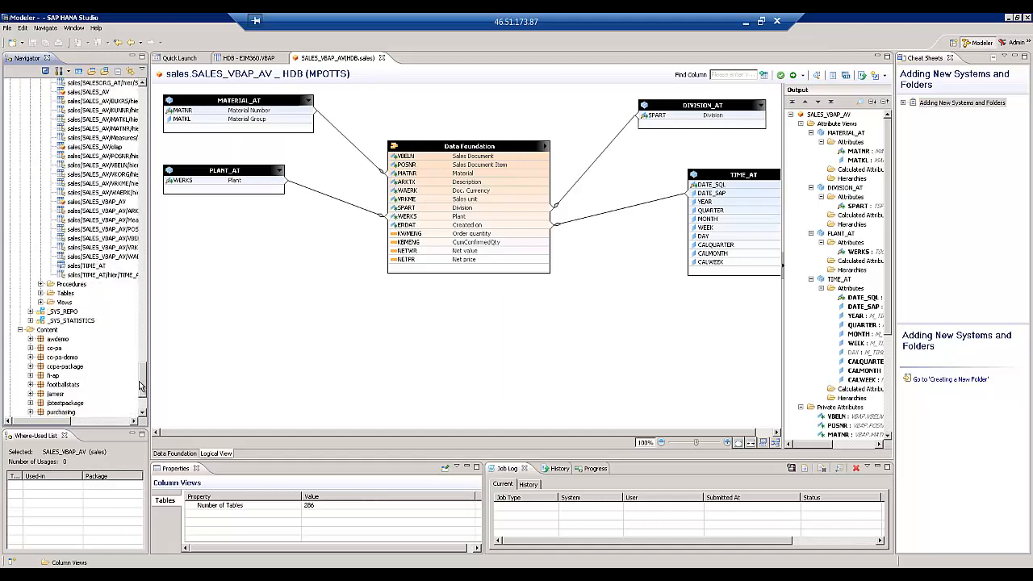
pyautogui.click(85, 203)
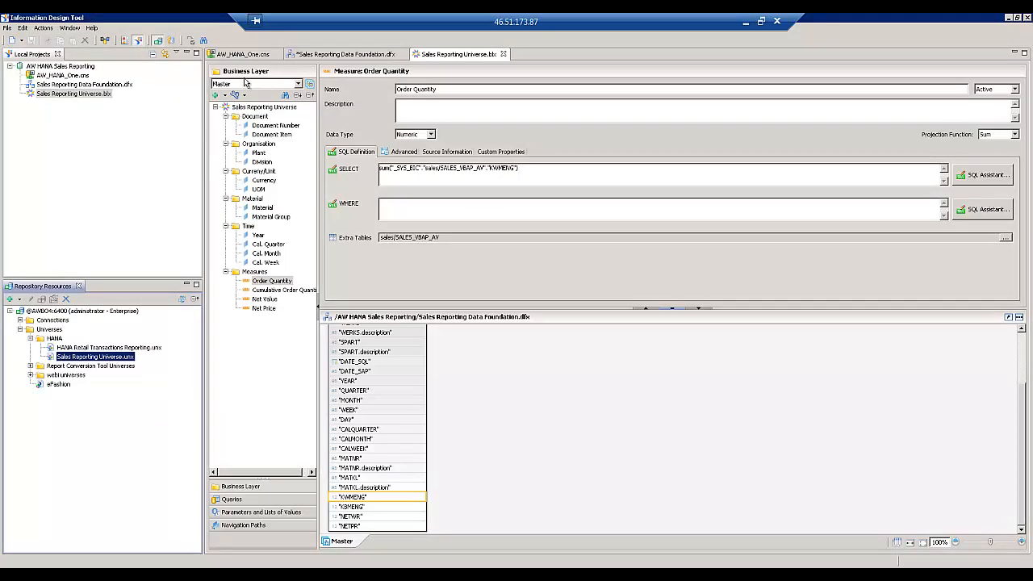
# Review the AW_HANA_One connection, then view the Sales Reporting Data Foundation
pyautogui.click(242, 55)
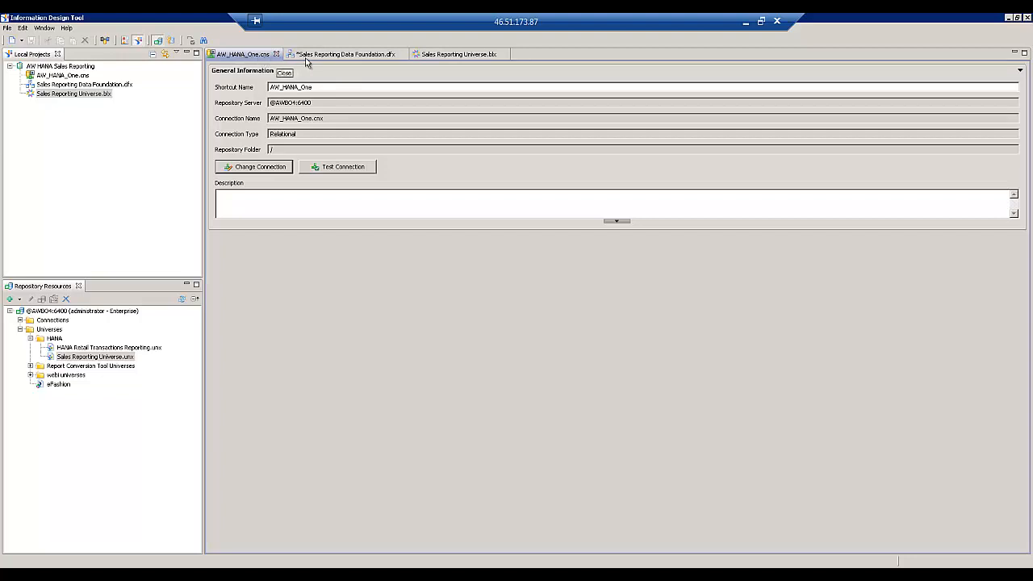
pyautogui.click(321, 56)
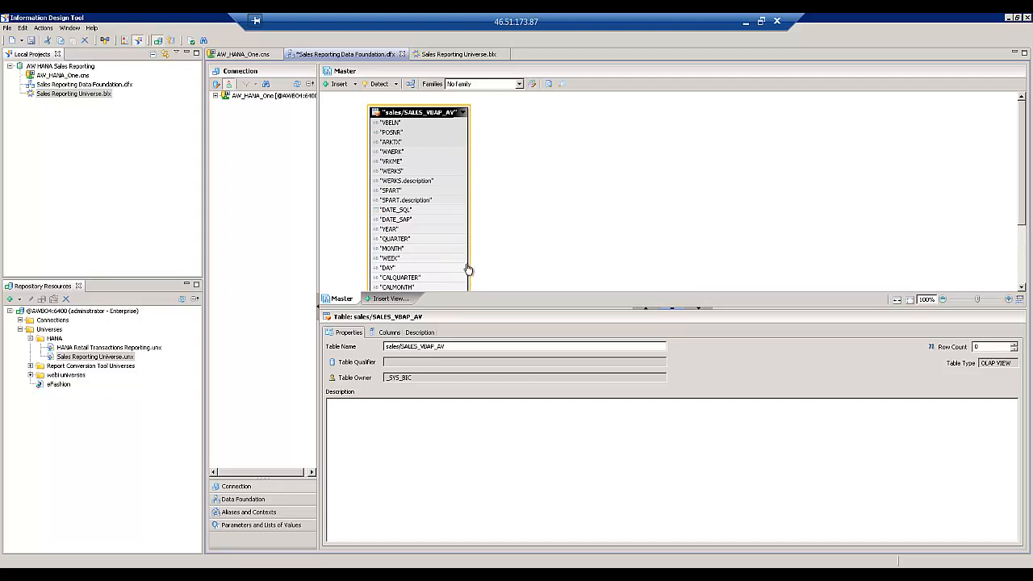
# View the Sales Reporting Universe business layer to see how Order Quantity is defined
pyautogui.moveTo(468, 268)
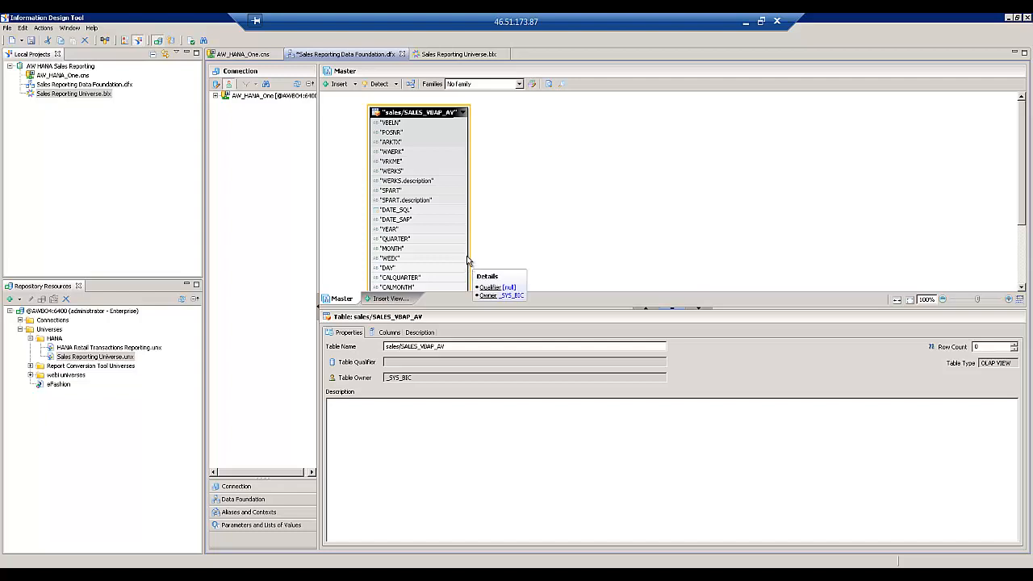
pyautogui.click(452, 54)
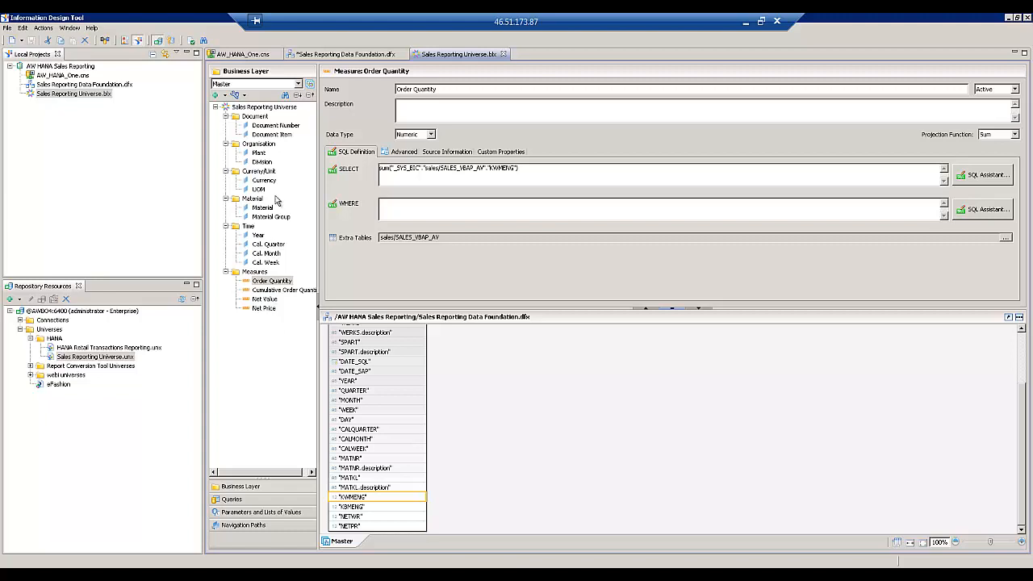
# Inspect Document Number, Order Quantity, the .blx and published Sales Reporting Universe.unx, then go to Web Intelligence
pyautogui.click(278, 125)
pyautogui.click(274, 280)
pyautogui.click(67, 97)
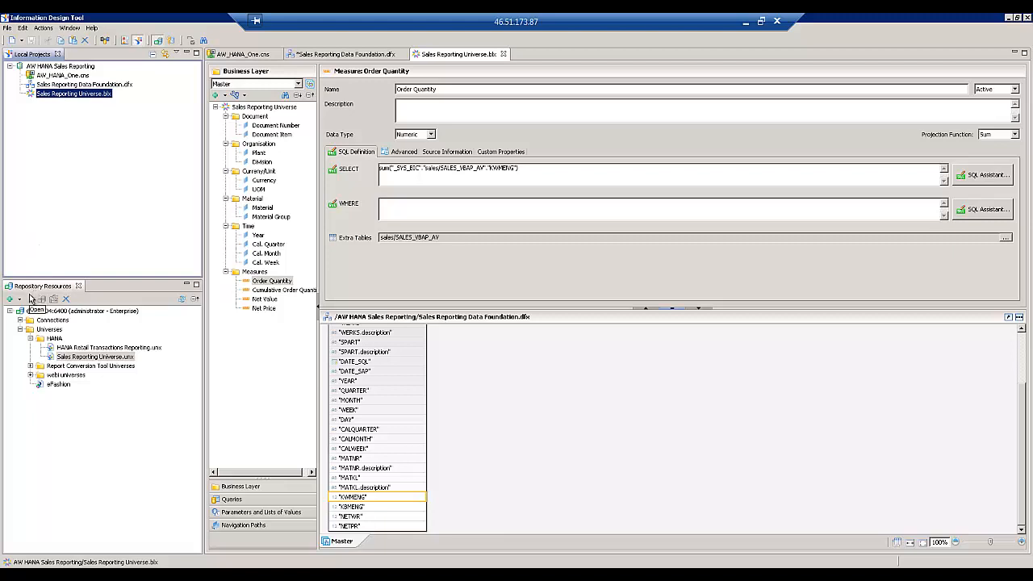
pyautogui.click(71, 360)
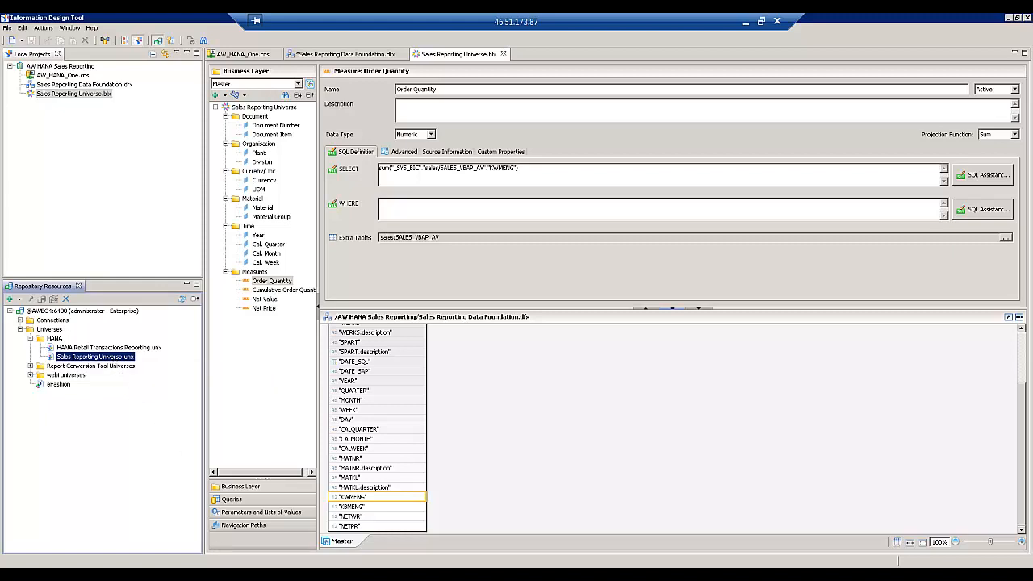
pyautogui.click(234, 575)
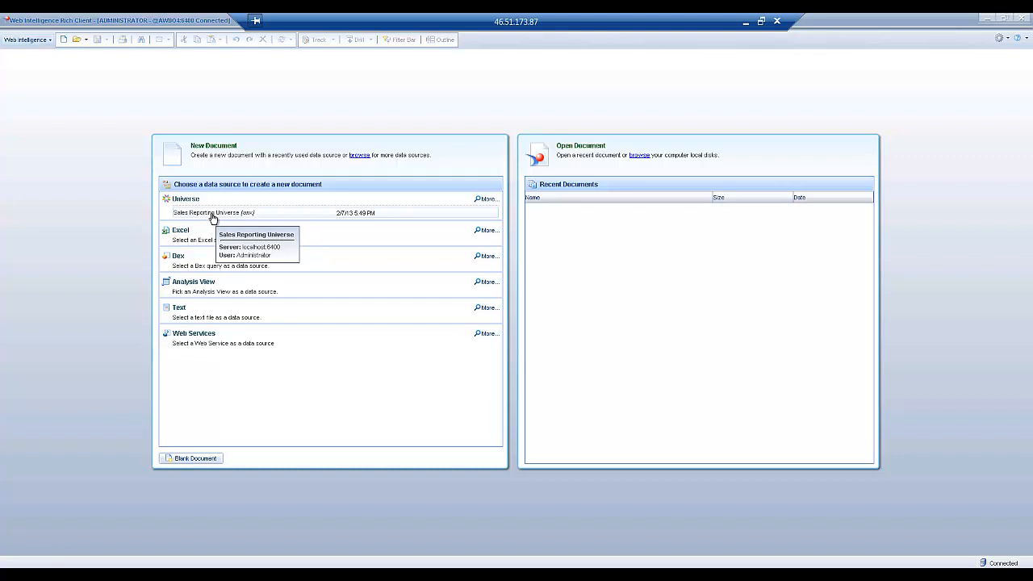
# Query Sales Reporting Universe for Year, Order Quantity and Net Value and run it into a table
pyautogui.click(212, 214)
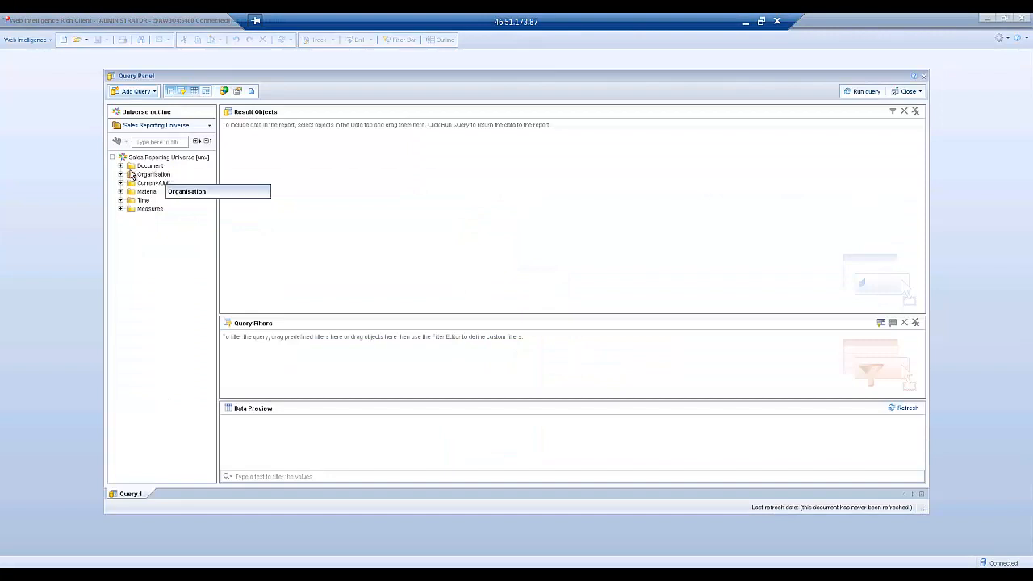
pyautogui.click(121, 200)
pyautogui.moveTo(152, 208); pyautogui.dragTo(258, 160)
pyautogui.click(121, 243)
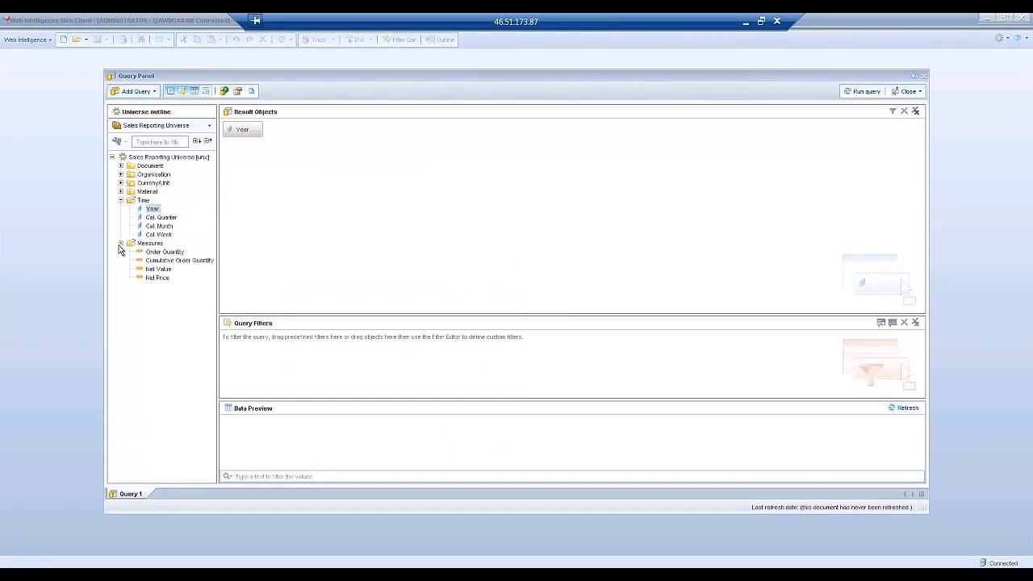
pyautogui.moveTo(155, 253); pyautogui.dragTo(258, 234)
pyautogui.click(159, 270)
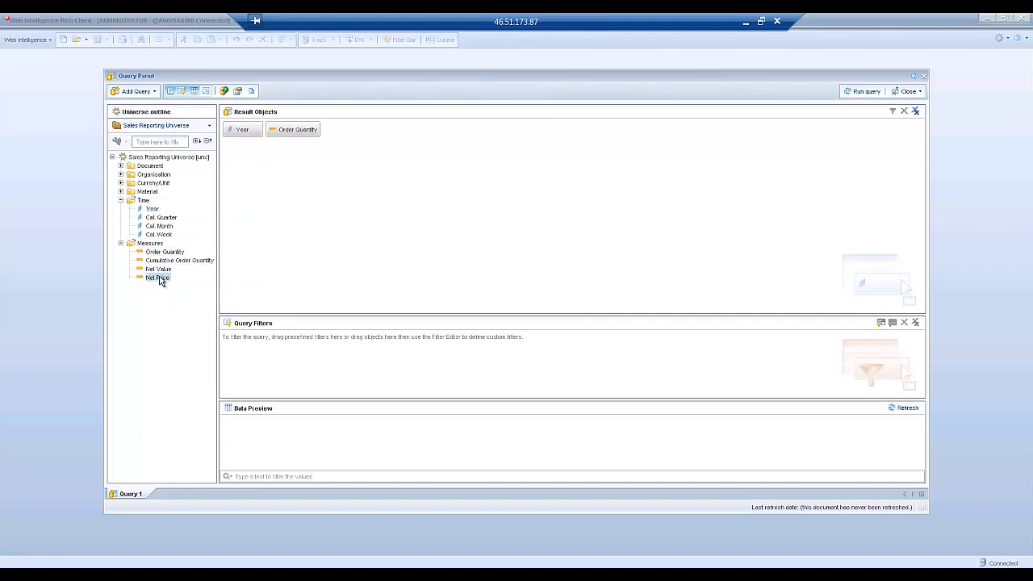
pyautogui.moveTo(158, 276); pyautogui.dragTo(332, 188)
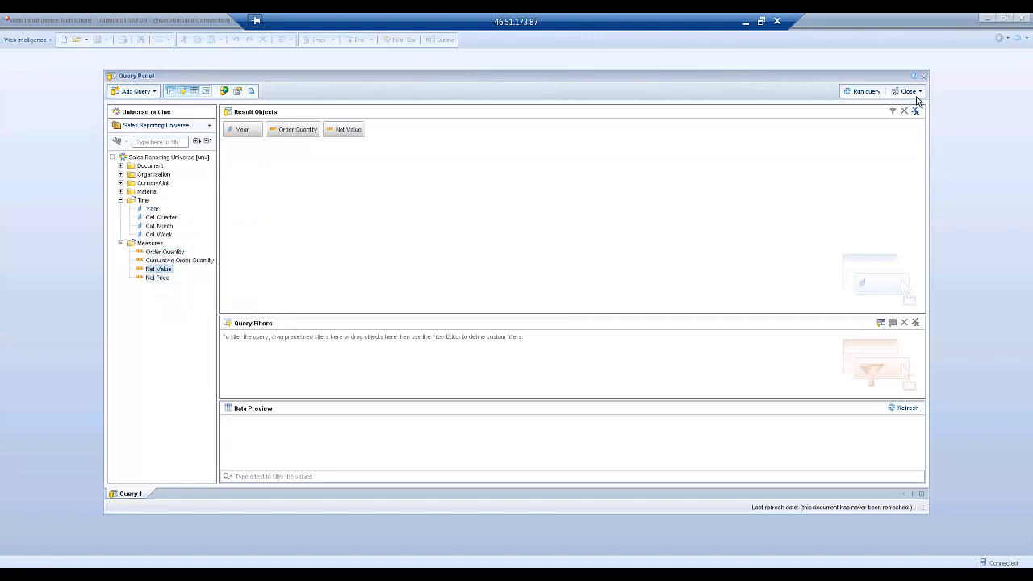
pyautogui.click(866, 92)
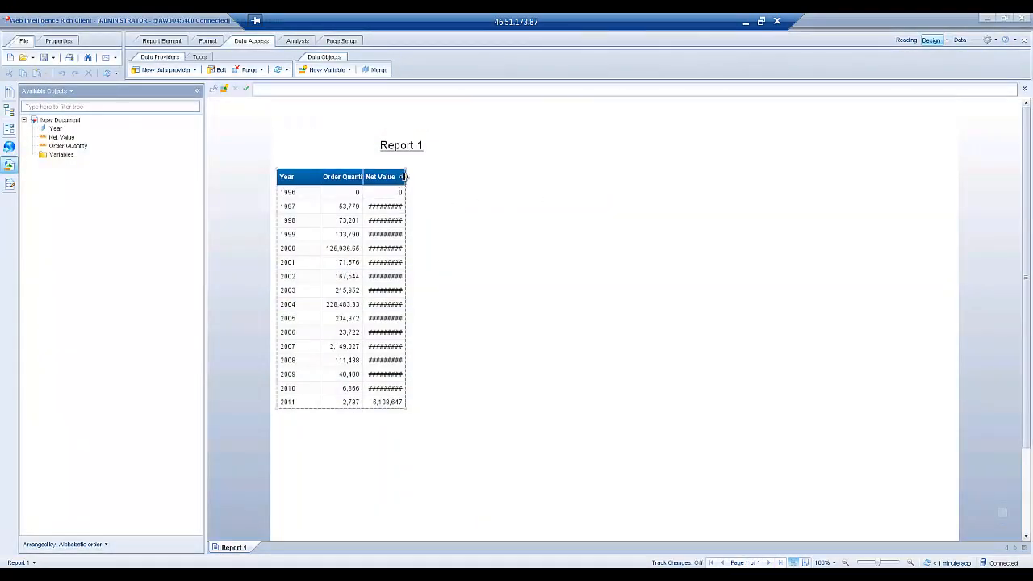
# Widen the Net Value column and turn the table into a Combined Column and Line Chart with Dual Value Axes
pyautogui.click(404, 177)
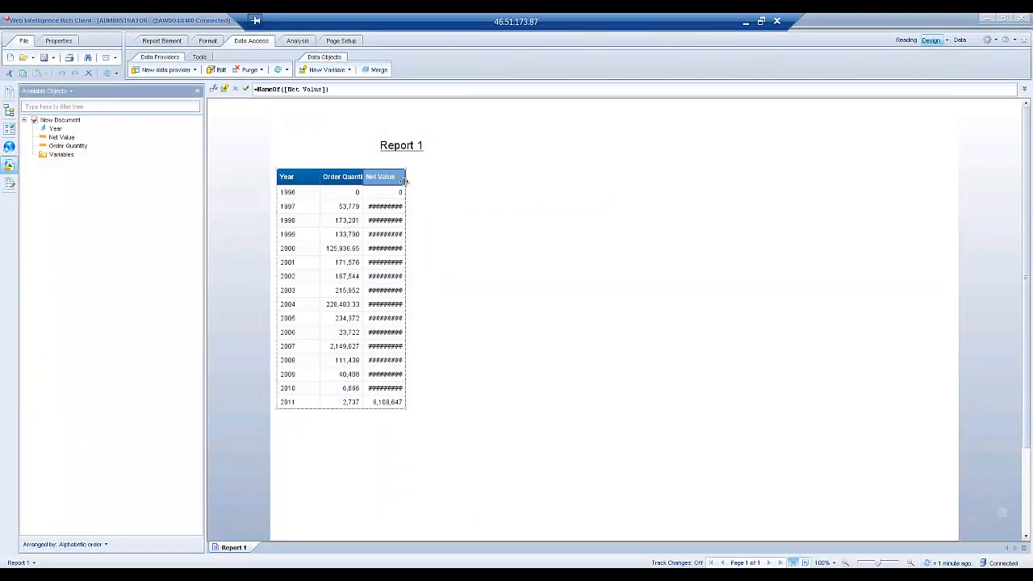
pyautogui.moveTo(405, 180); pyautogui.dragTo(421, 181)
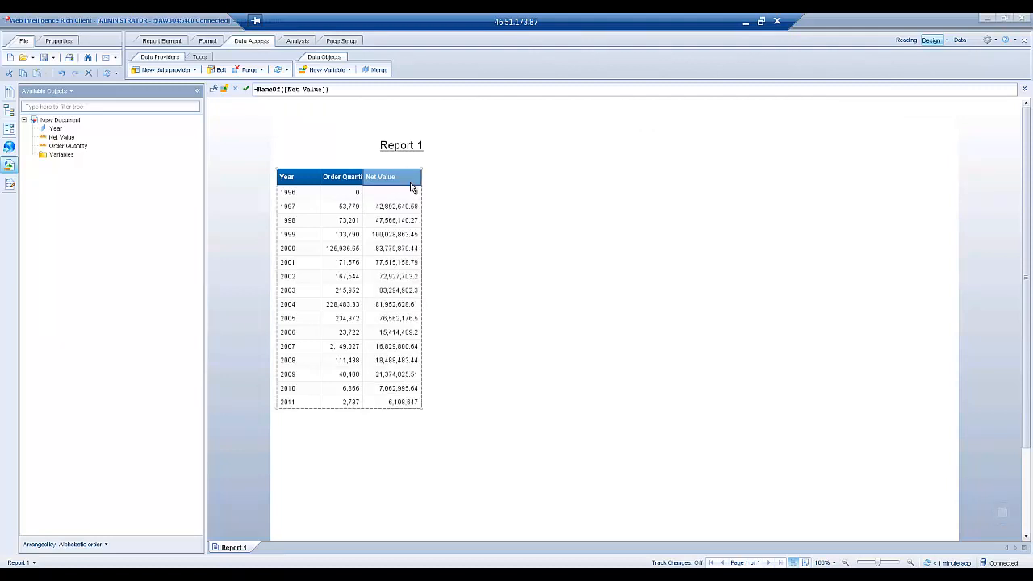
pyautogui.rightClick(393, 170)
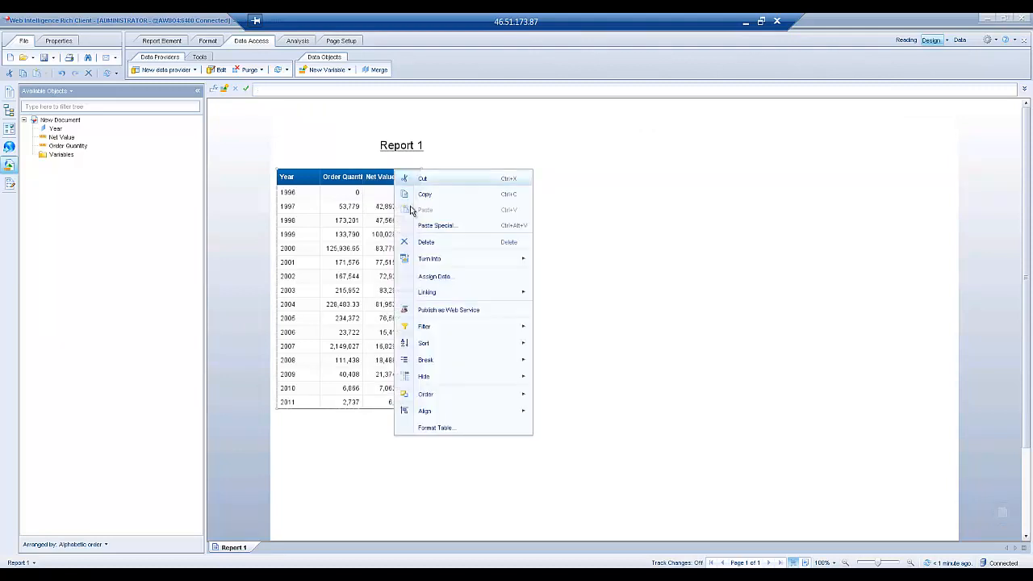
pyautogui.moveTo(441, 261)
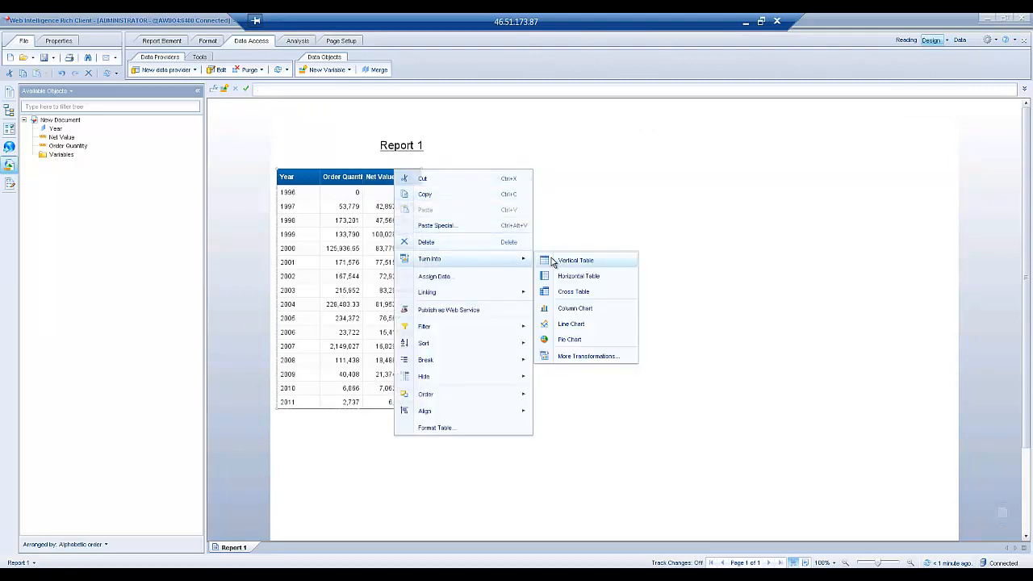
pyautogui.click(581, 357)
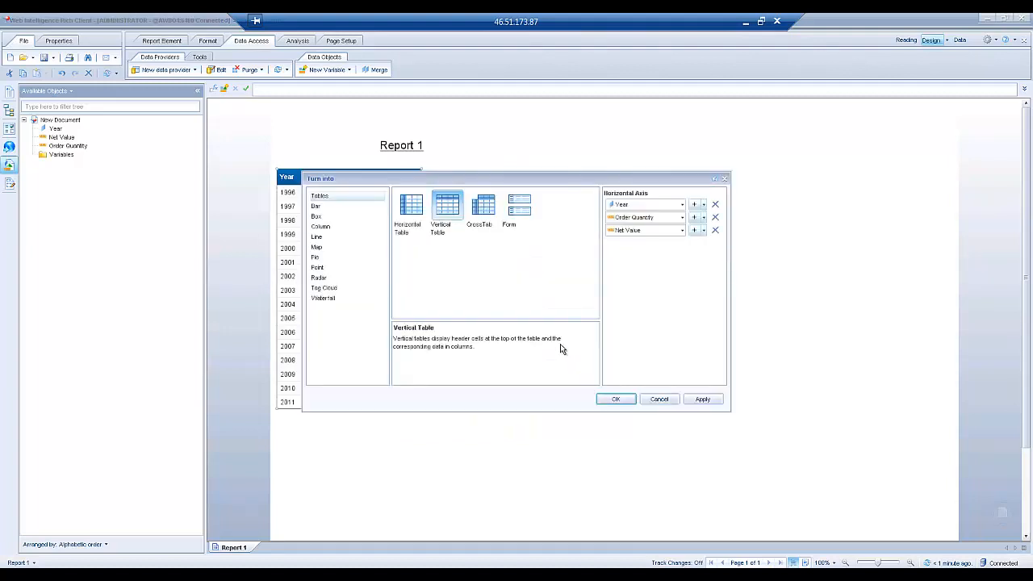
pyautogui.click(321, 226)
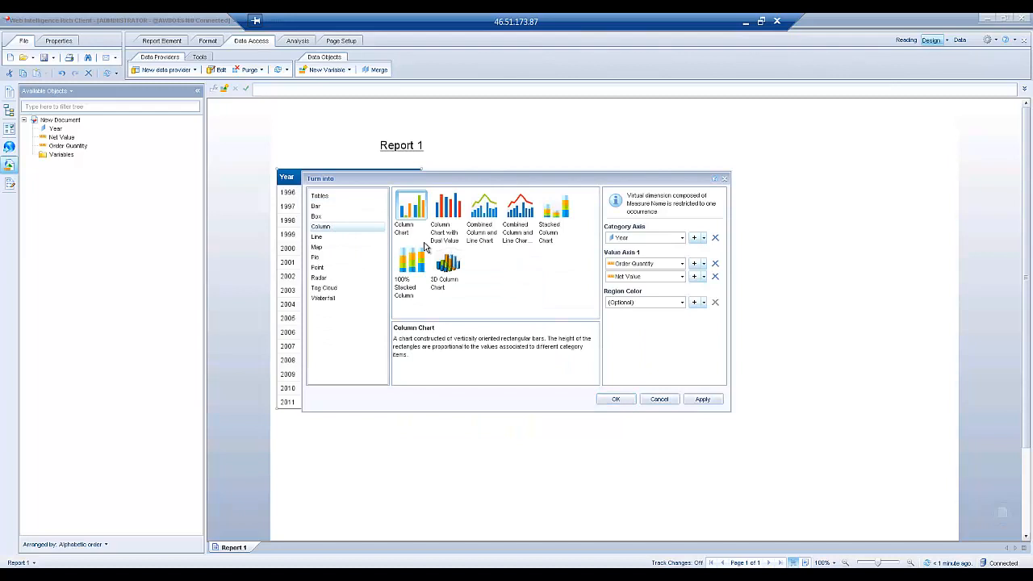
pyautogui.click(525, 208)
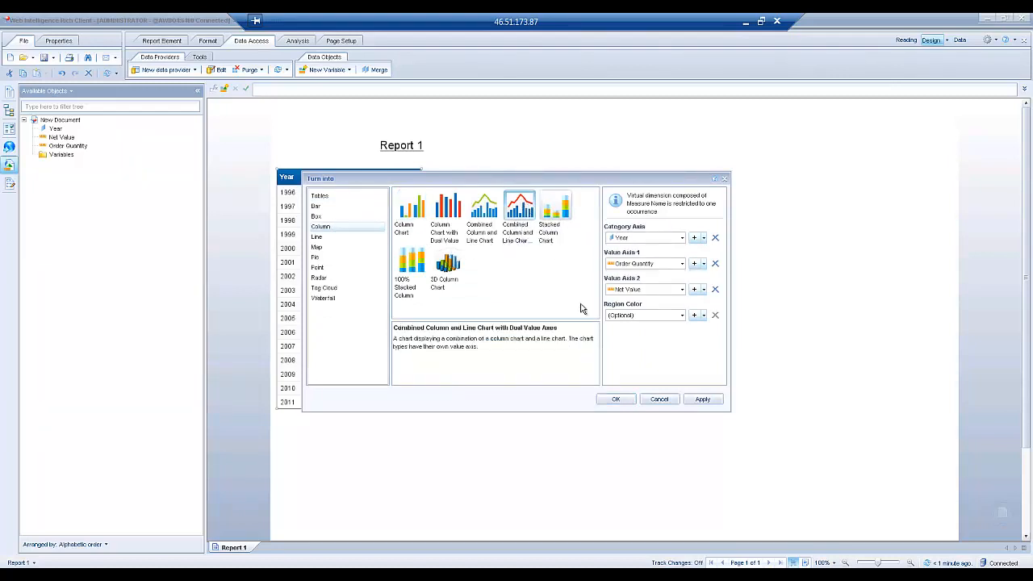
pyautogui.click(616, 399)
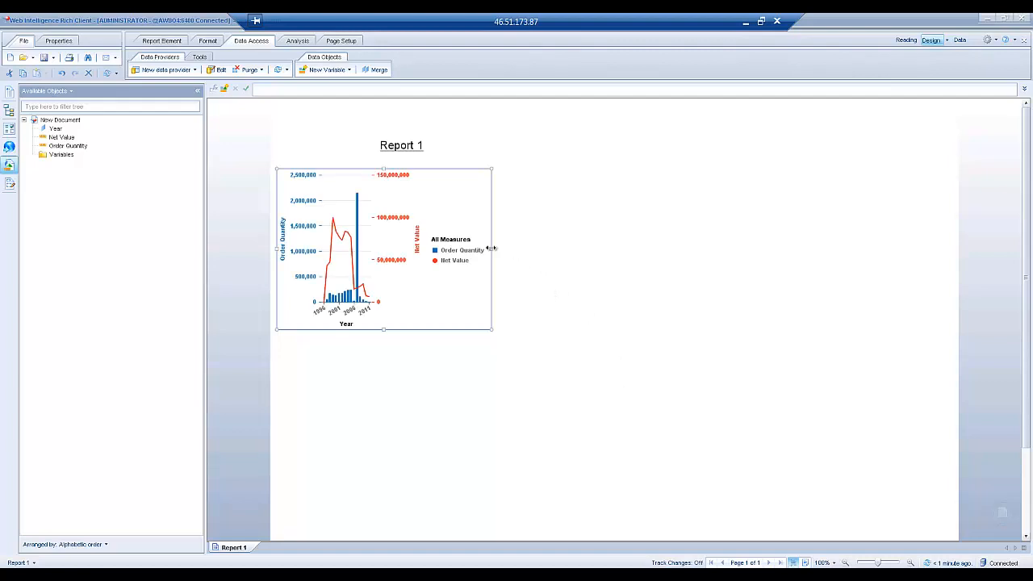
# Enlarge the dual-axis chart wider and taller, then switch to the BI launch pad Retail Transactions dashboard
pyautogui.moveTo(492, 248); pyautogui.dragTo(789, 272)
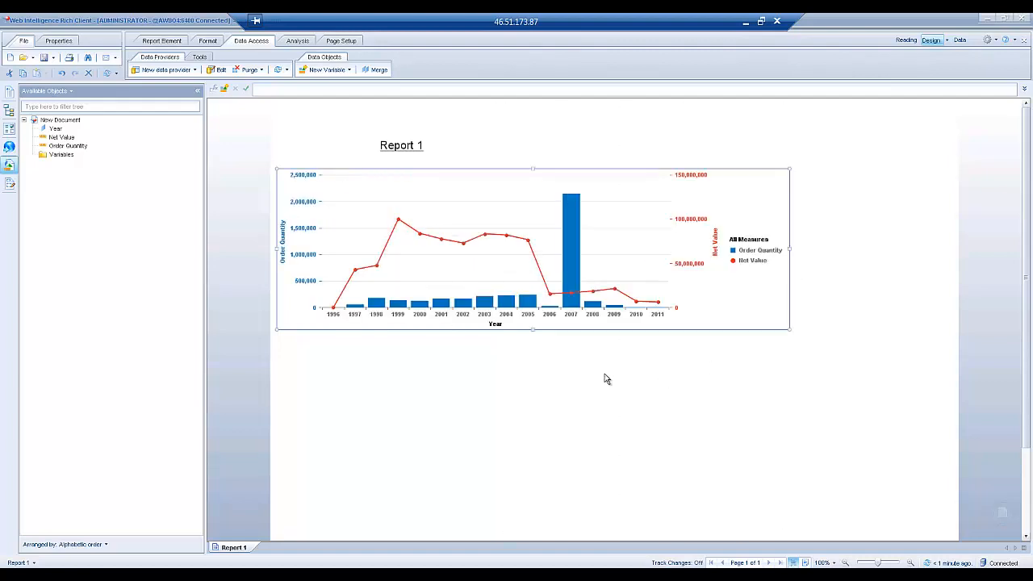
pyautogui.moveTo(533, 330); pyautogui.dragTo(533, 432)
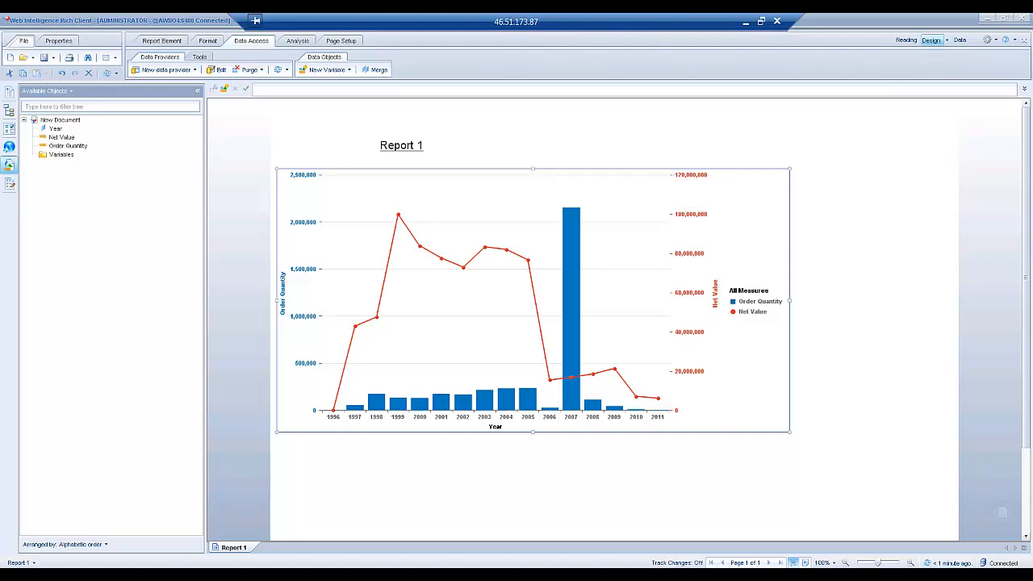
pyautogui.moveTo(162, 566)
pyautogui.click(158, 545)
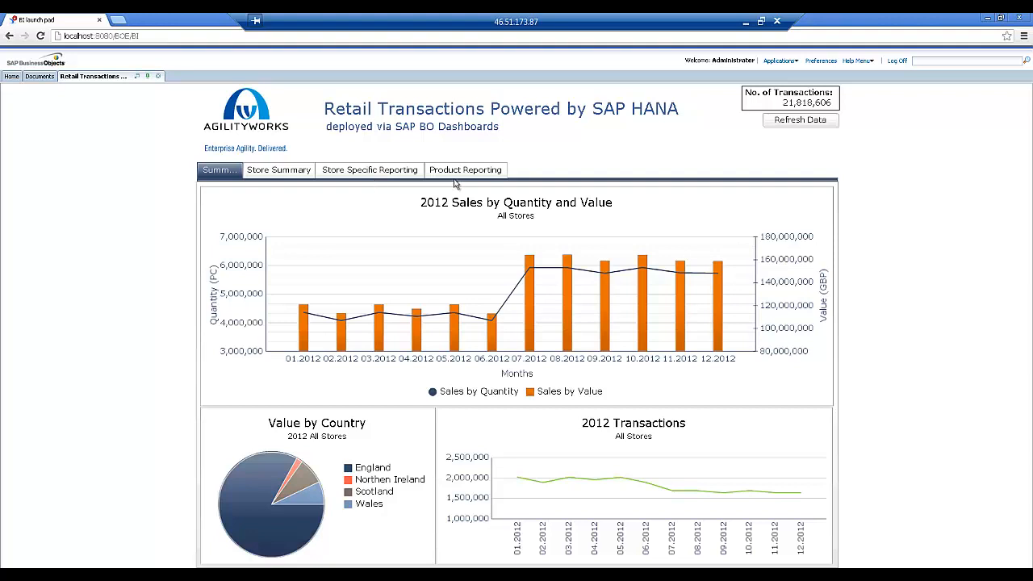
pyautogui.click(788, 126)
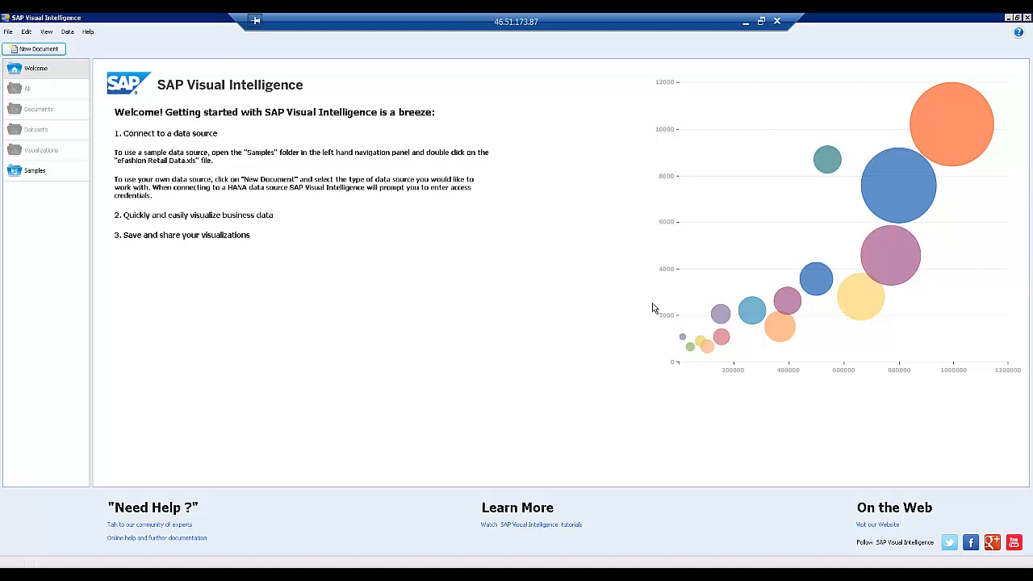
# Start a New Document from the Welcome page to choose a data source
pyautogui.click(46, 50)
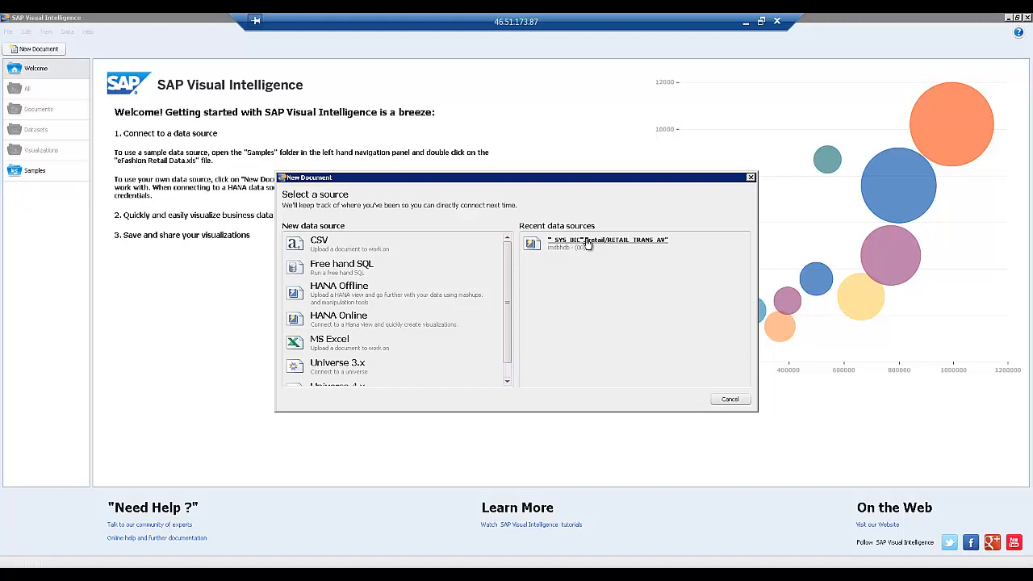
# Reuse the recent source, enter the HANA password, and load the RETAIL_TRANS_AV analytic view
pyautogui.click(587, 244)
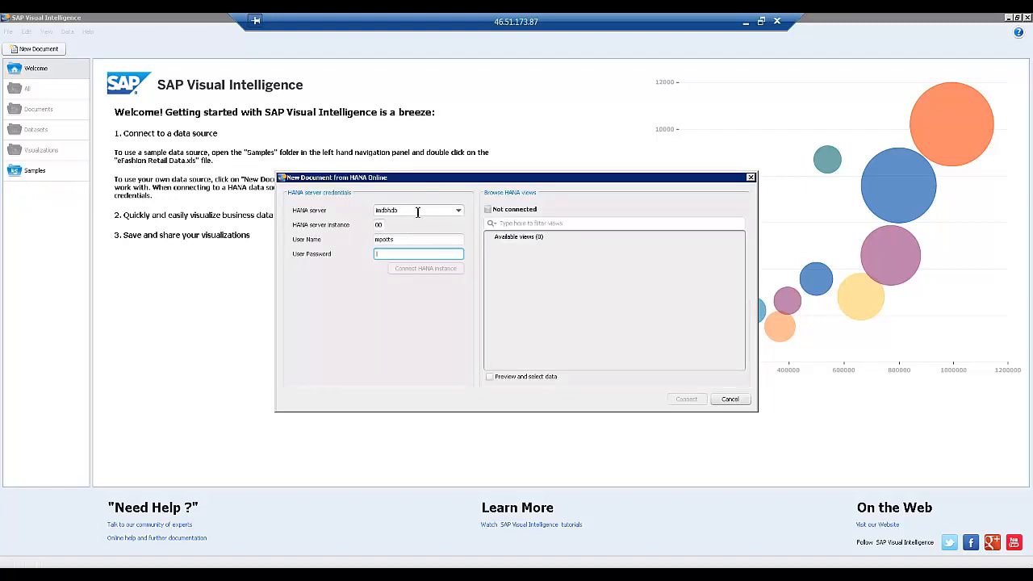
pyautogui.write('p')
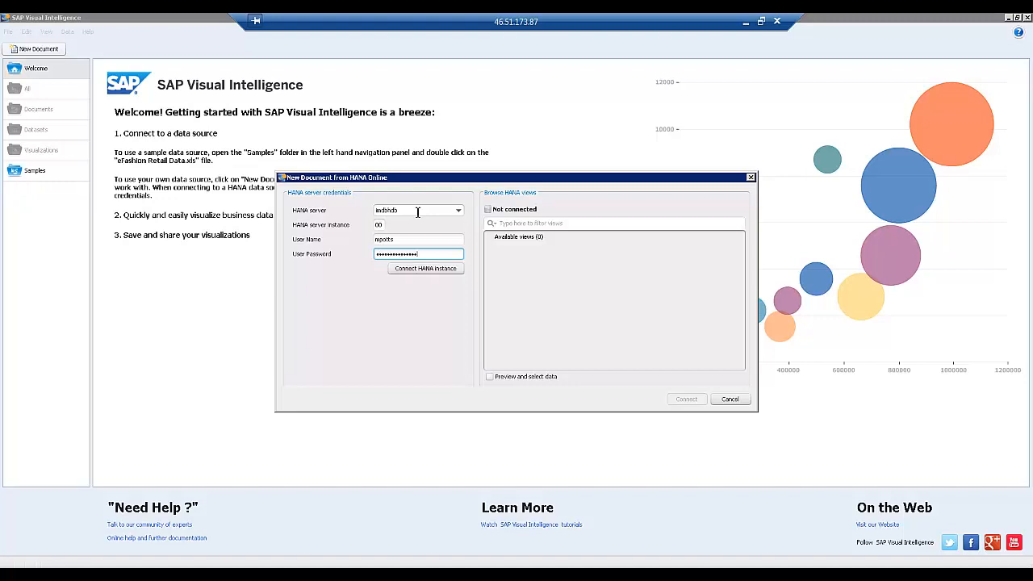
pyautogui.press('Return')
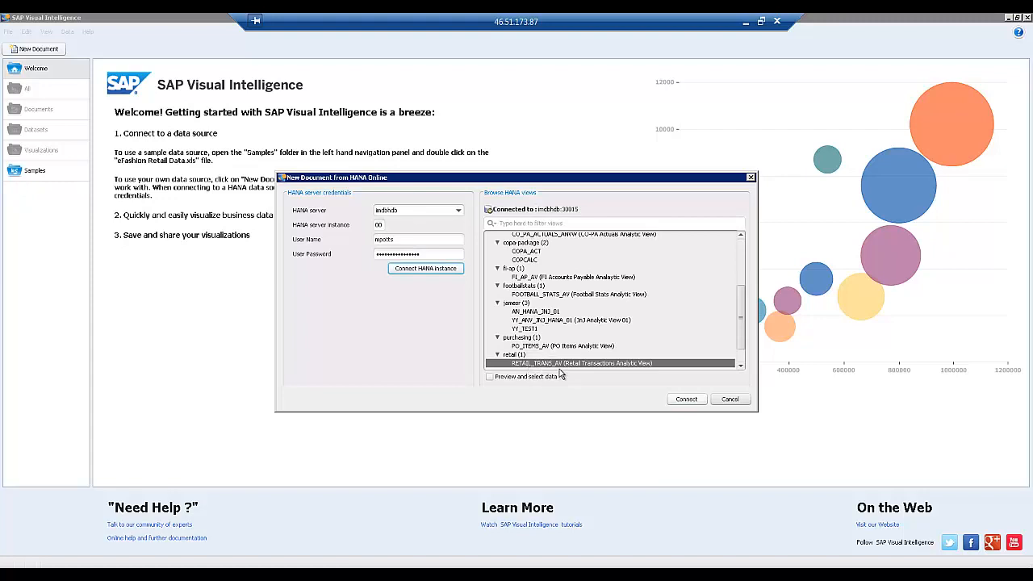
pyautogui.click(687, 399)
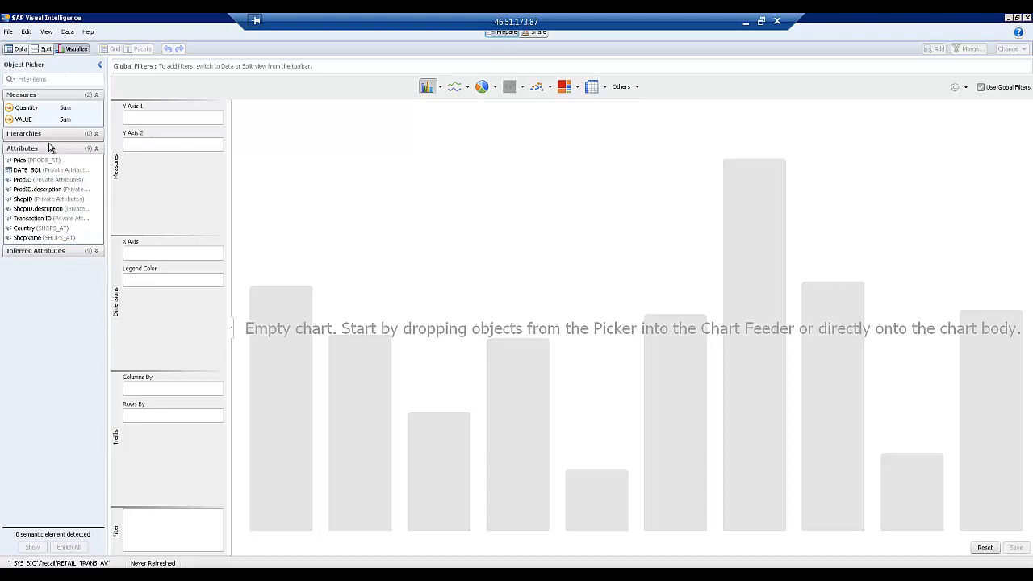
# Plot VALUE by Country, try pie then line charts, and swap Country for ShopName on X Axis
pyautogui.moveTo(31, 119); pyautogui.dragTo(181, 121)
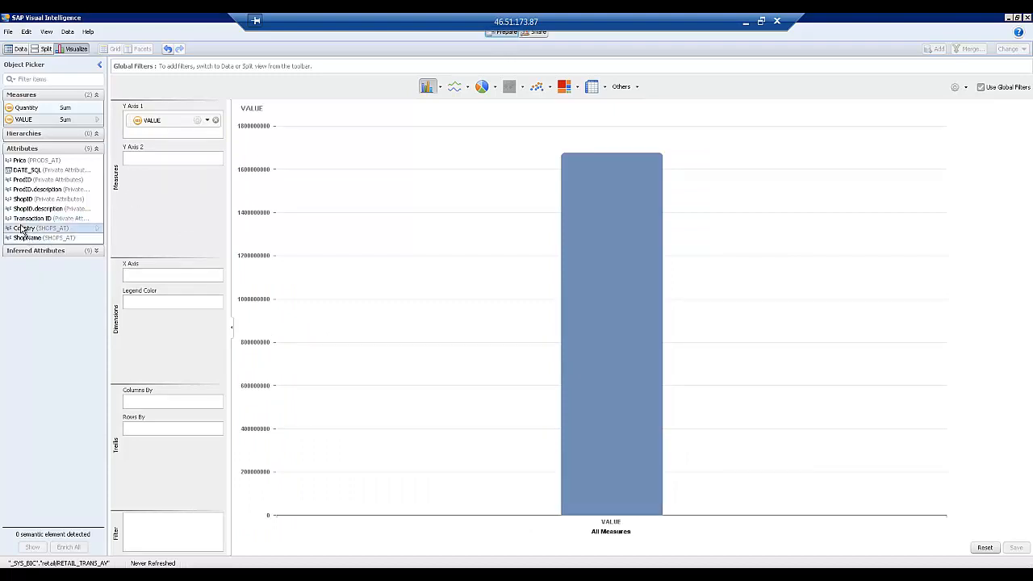
pyautogui.moveTo(23, 229); pyautogui.dragTo(165, 279)
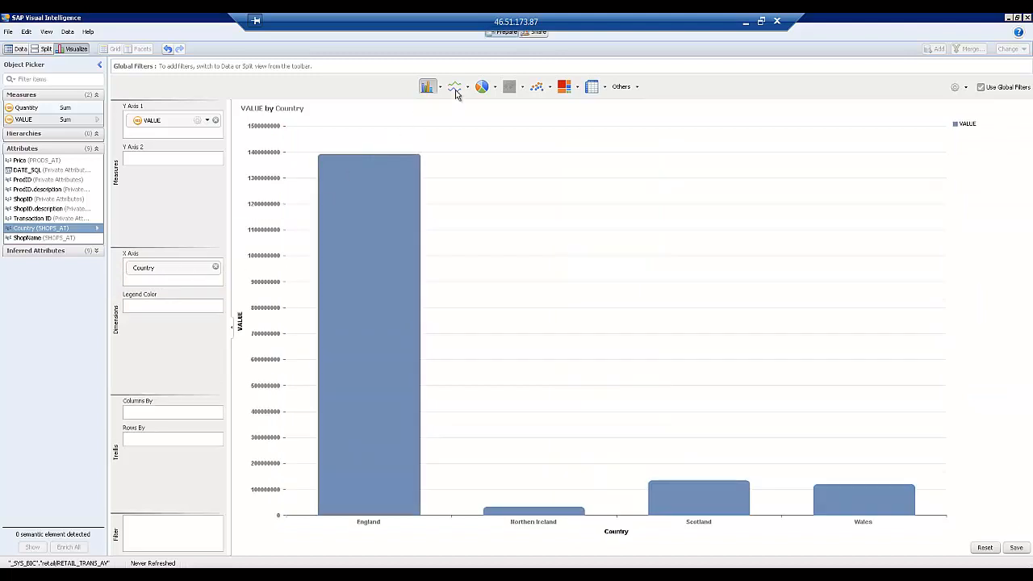
pyautogui.click(482, 88)
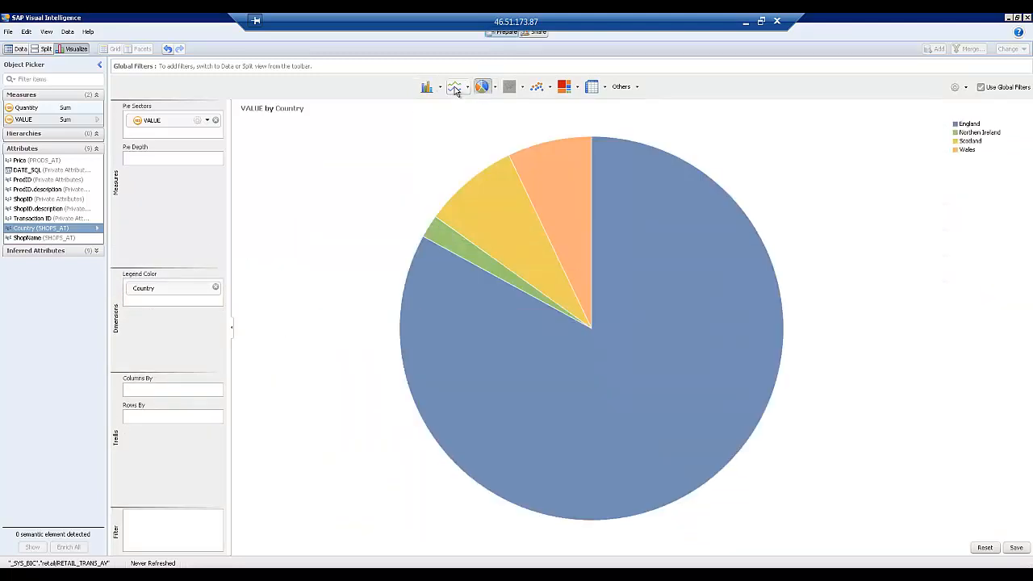
pyautogui.click(455, 88)
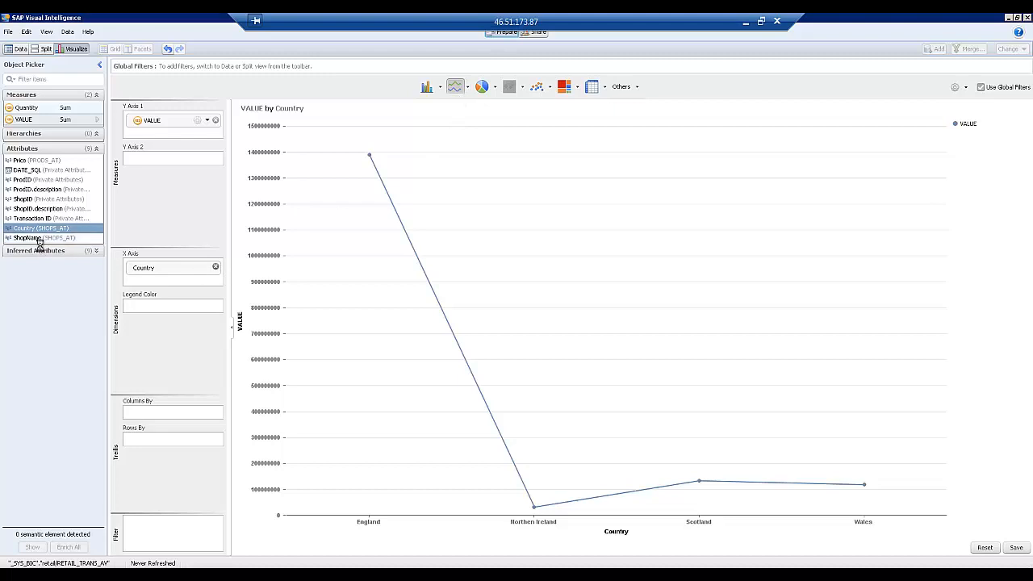
pyautogui.moveTo(35, 239); pyautogui.dragTo(167, 279)
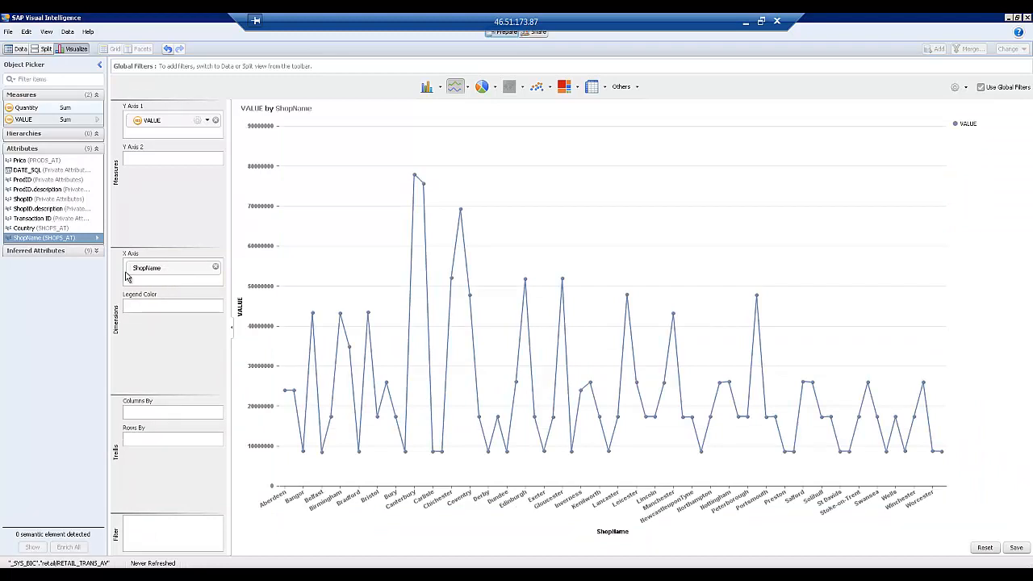
# Create a City-level geographic hierarchy from ShopName by names, accepting the toponym resolution (43 of 72 matched)
pyautogui.click(98, 240)
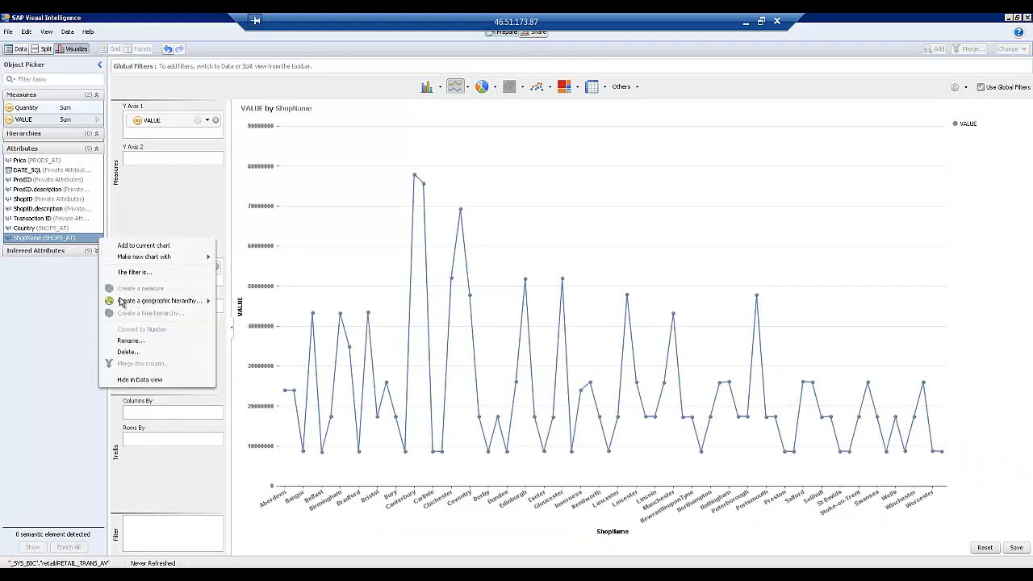
pyautogui.moveTo(124, 305)
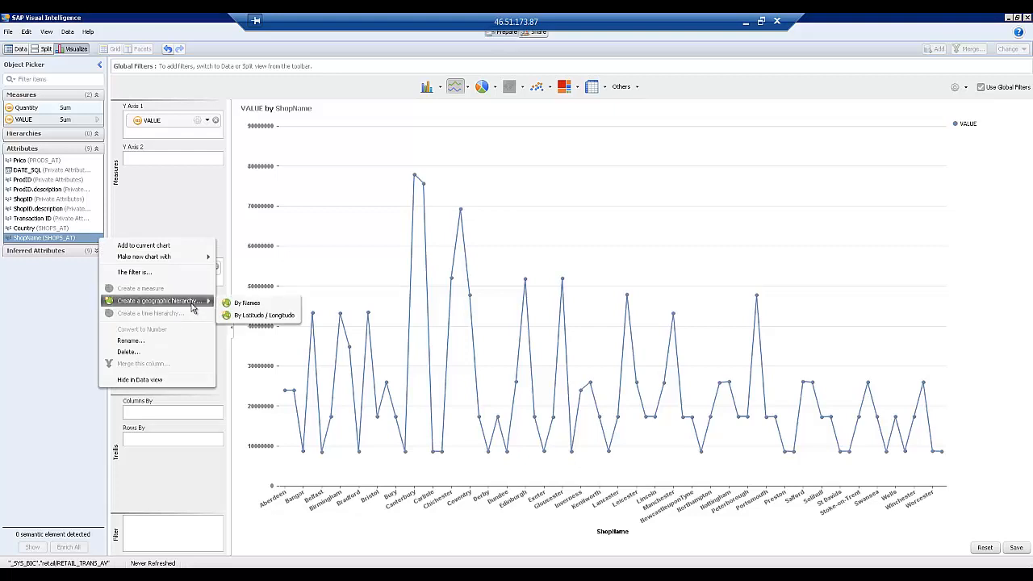
pyautogui.click(246, 304)
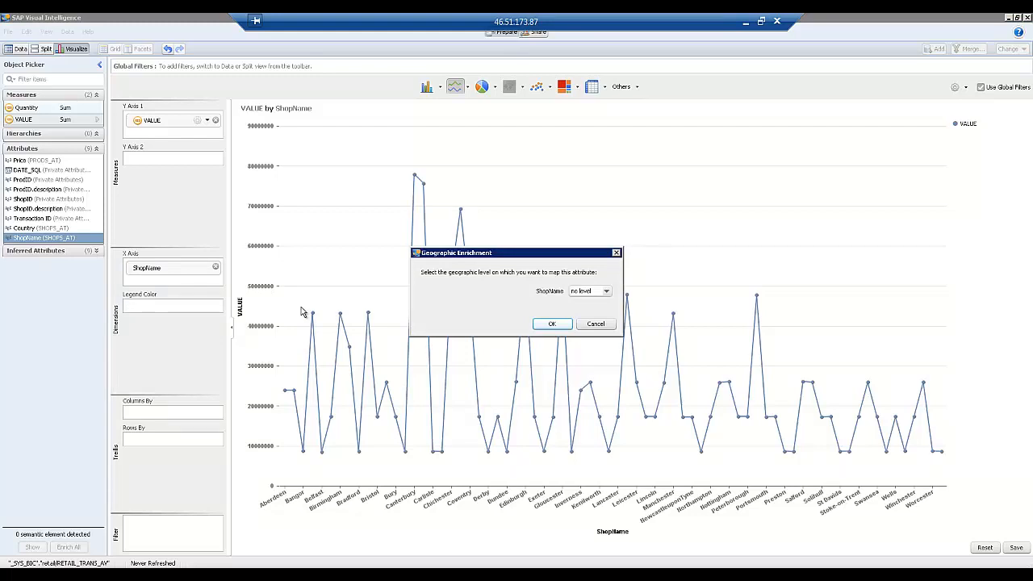
pyautogui.click(605, 292)
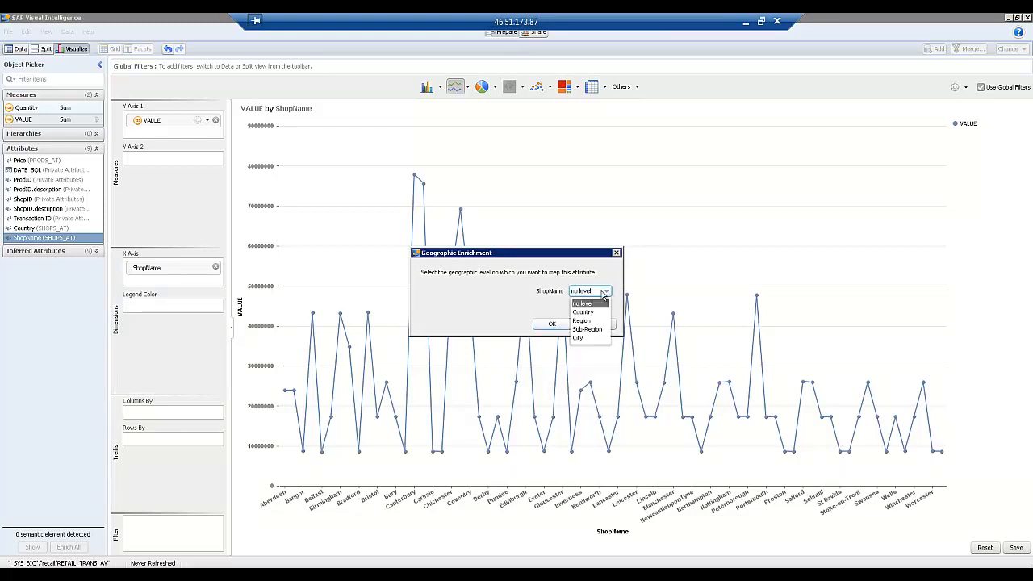
pyautogui.click(584, 339)
pyautogui.click(554, 325)
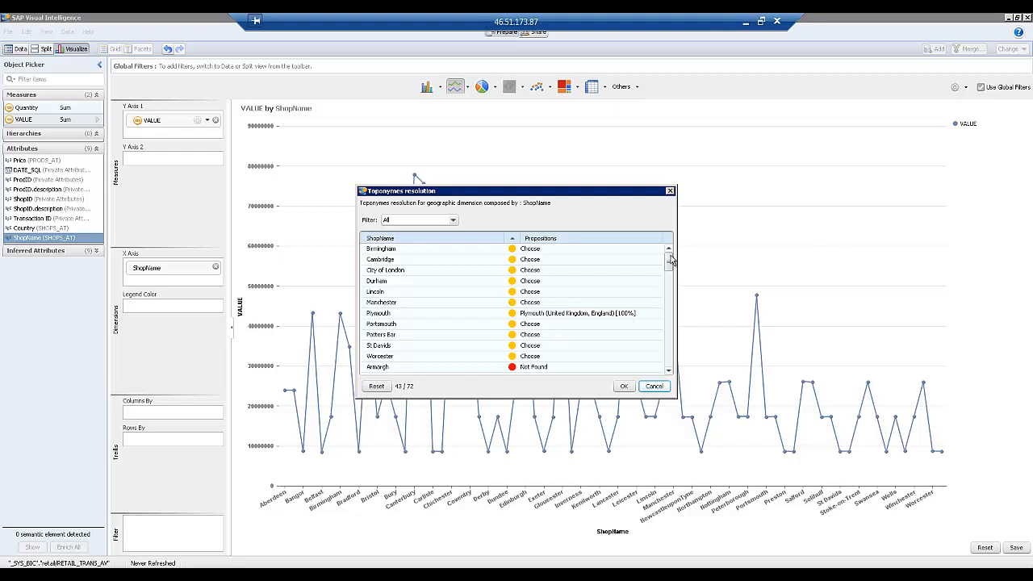
pyautogui.moveTo(668, 267); pyautogui.dragTo(669, 345)
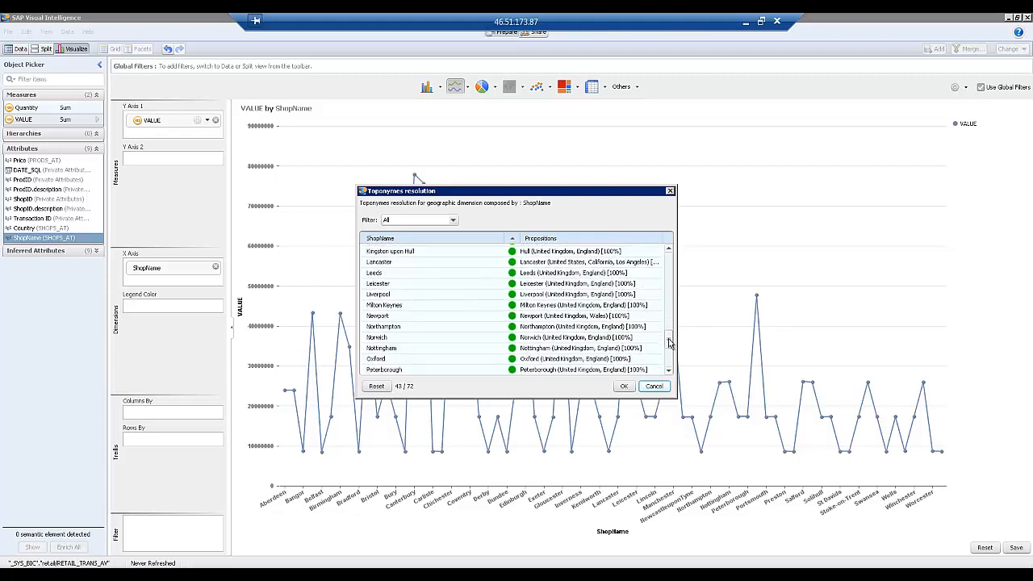
pyautogui.click(624, 385)
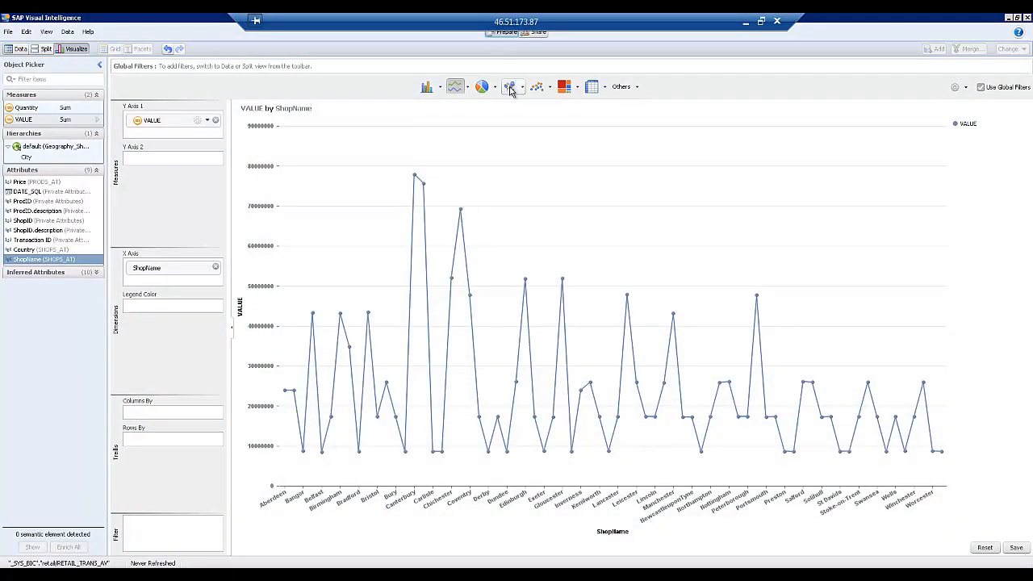
# Plot VALUE as bubbles by City on a geo map, zoomed onto UK cities like Edinburgh and Leeds
pyautogui.click(509, 89)
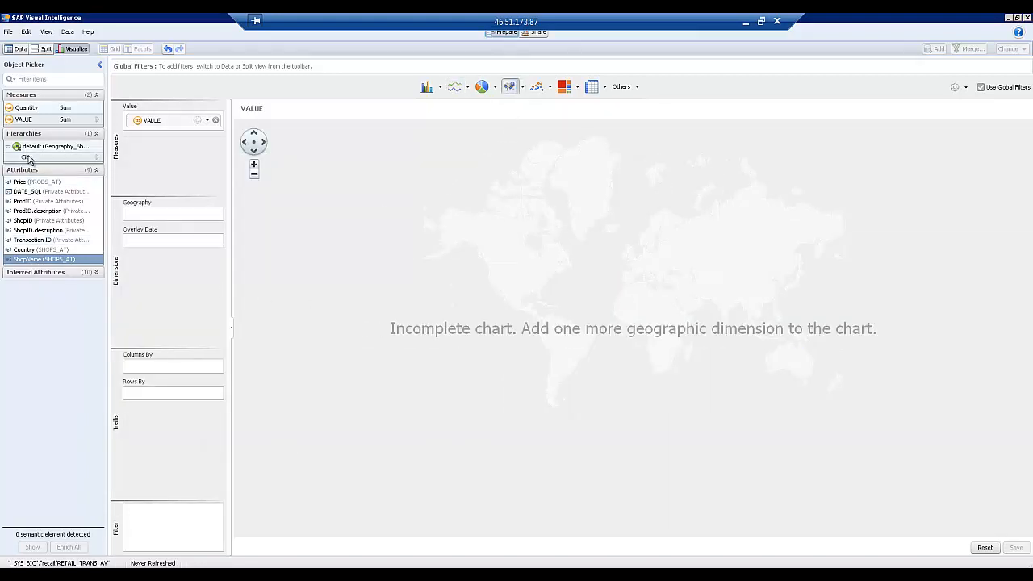
pyautogui.moveTo(28, 159); pyautogui.dragTo(155, 214)
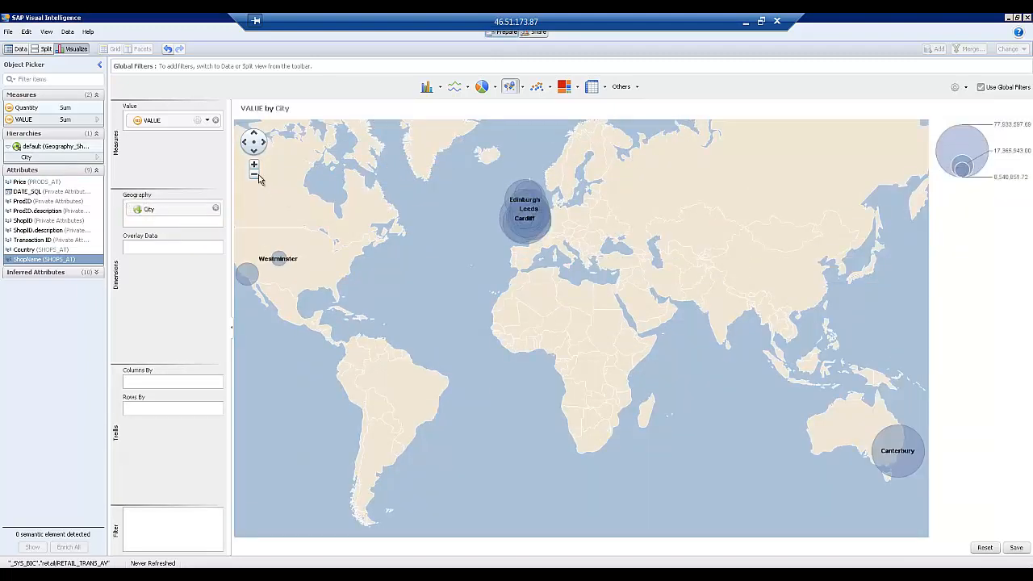
pyautogui.click(255, 166)
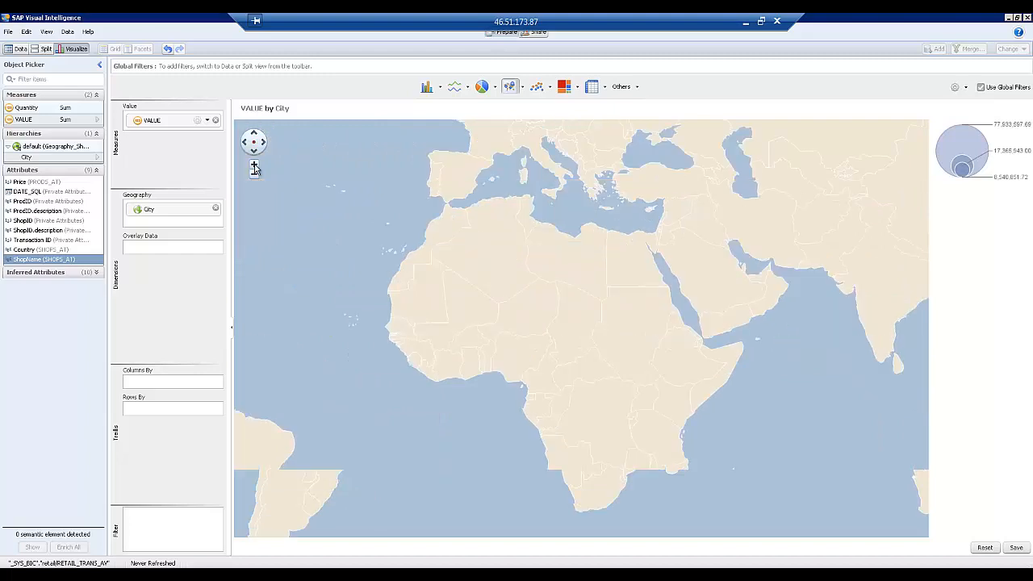
pyautogui.moveTo(348, 186); pyautogui.dragTo(414, 423)
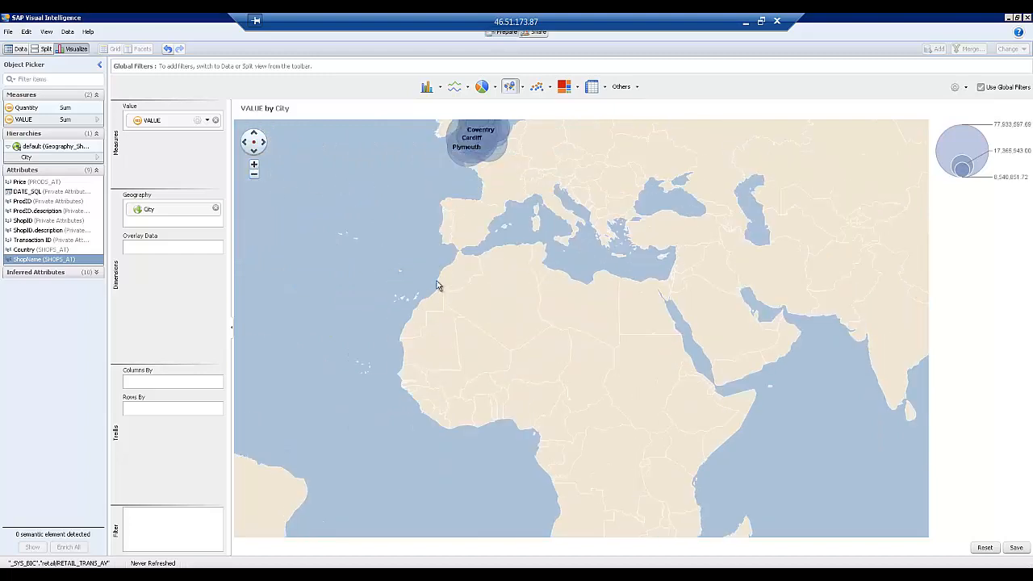
pyautogui.click(255, 166)
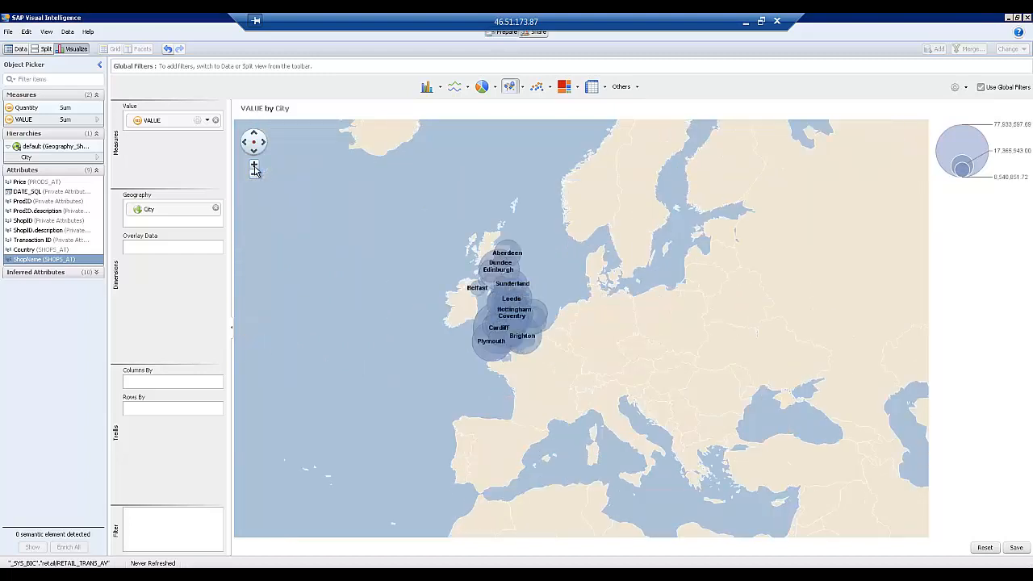
pyautogui.click(254, 166)
pyautogui.click(254, 166)
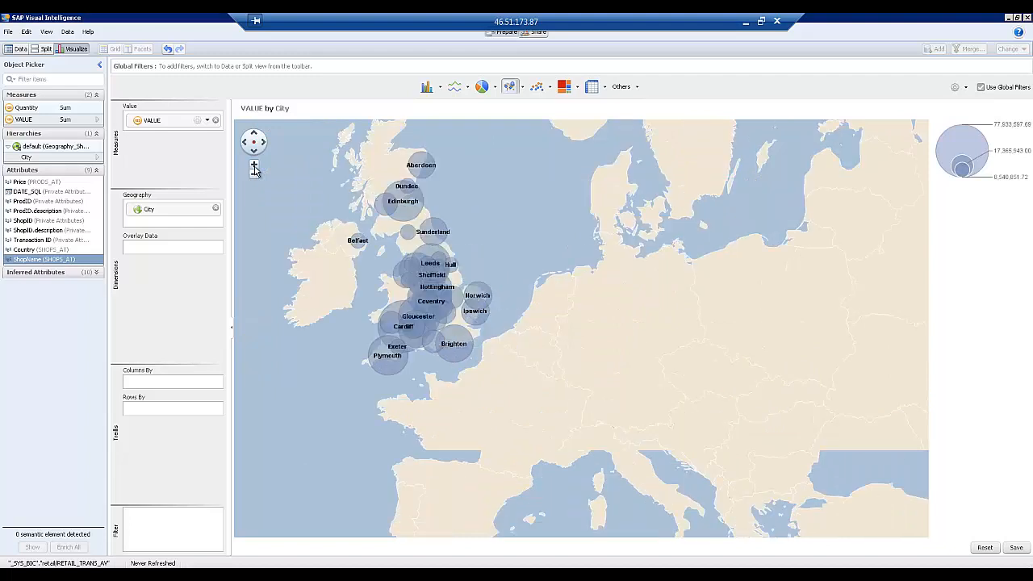
pyautogui.click(254, 166)
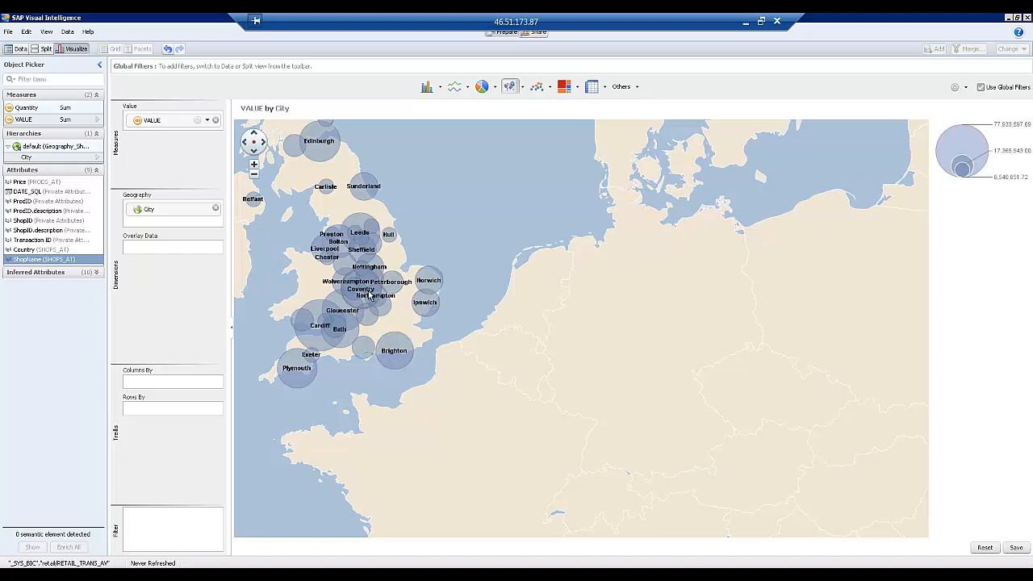
pyautogui.moveTo(369, 297)
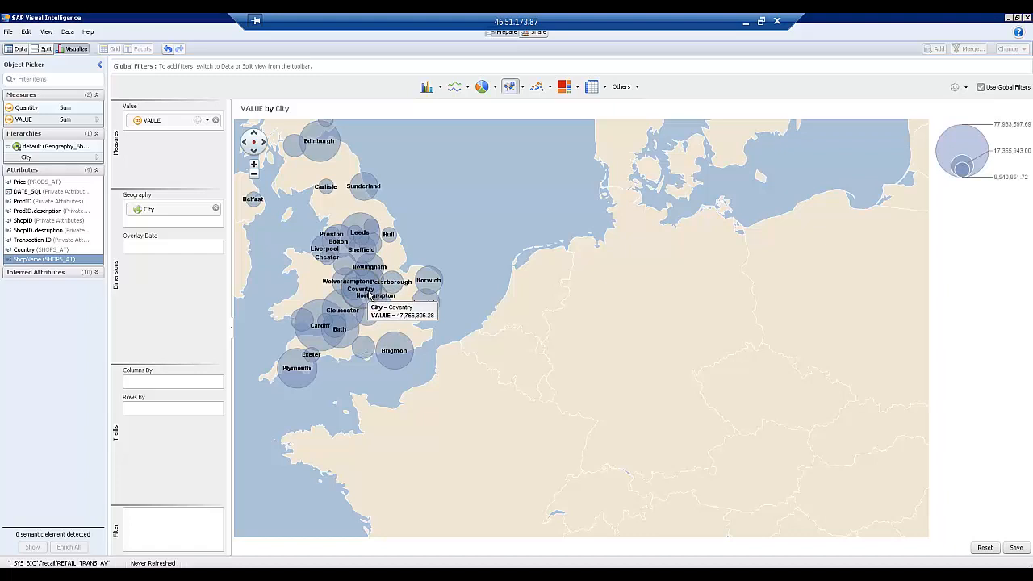